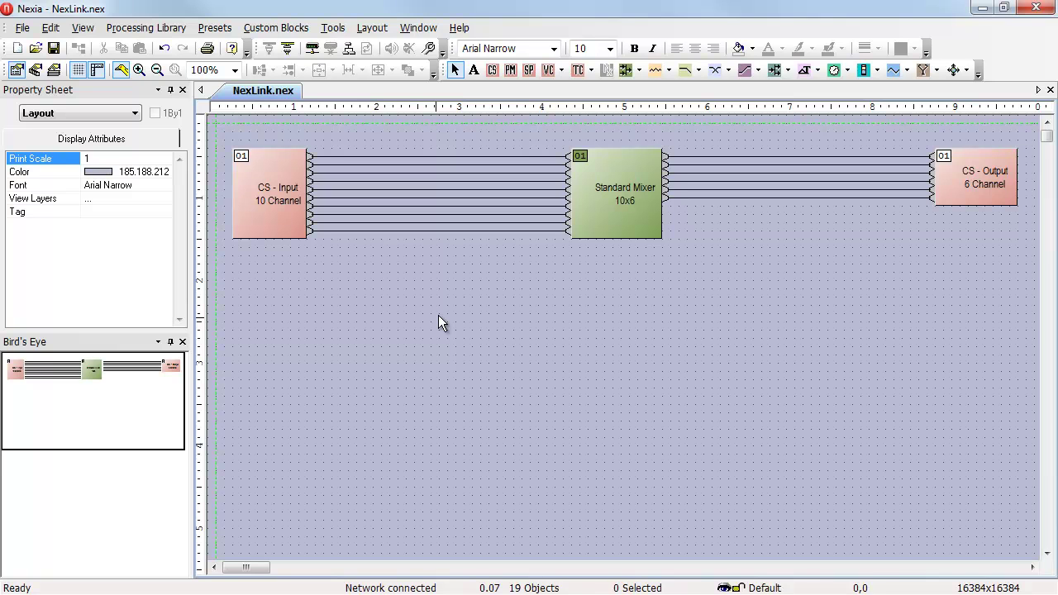
Bring back the SP - Input 4 Channel and SP - Output 8 Channel blocks with Ctrl+Z.
{"action": "key", "text": "ctrl+z"}
Restore the 14x14 Standard Mixer wired to the SP input and SP output blocks.
{"action": "left_click", "coordinate": [567, 248]}
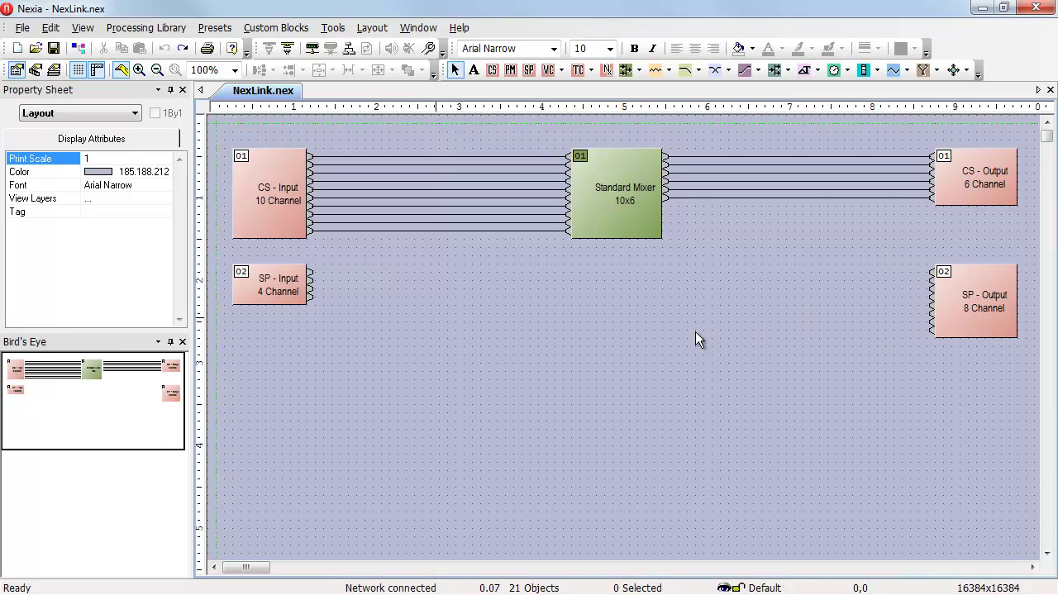
{"action": "key", "text": "ctrl+y"}
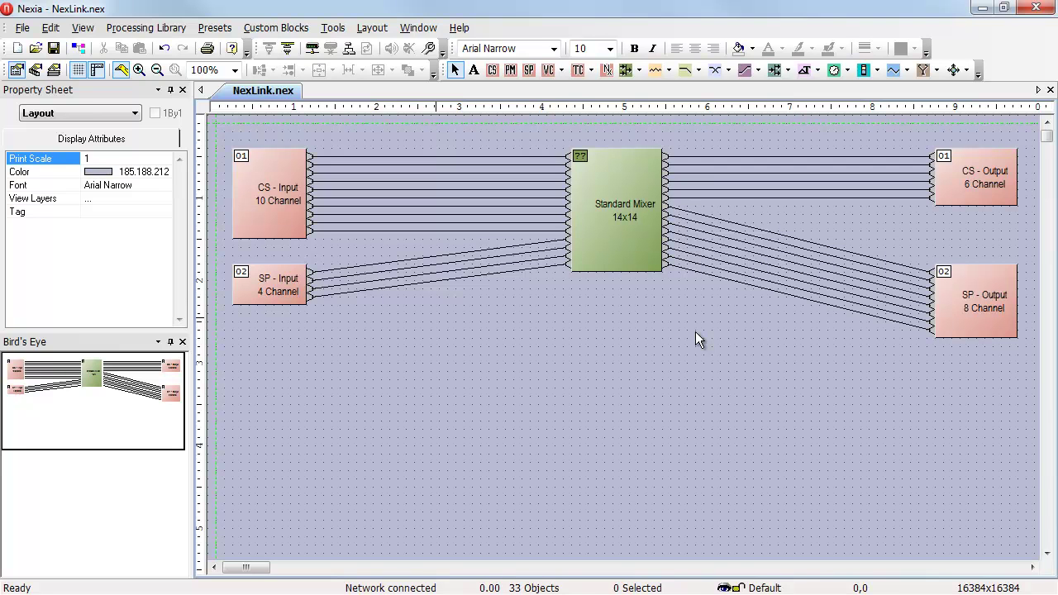
{"action": "left_click", "coordinate": [35, 70]}
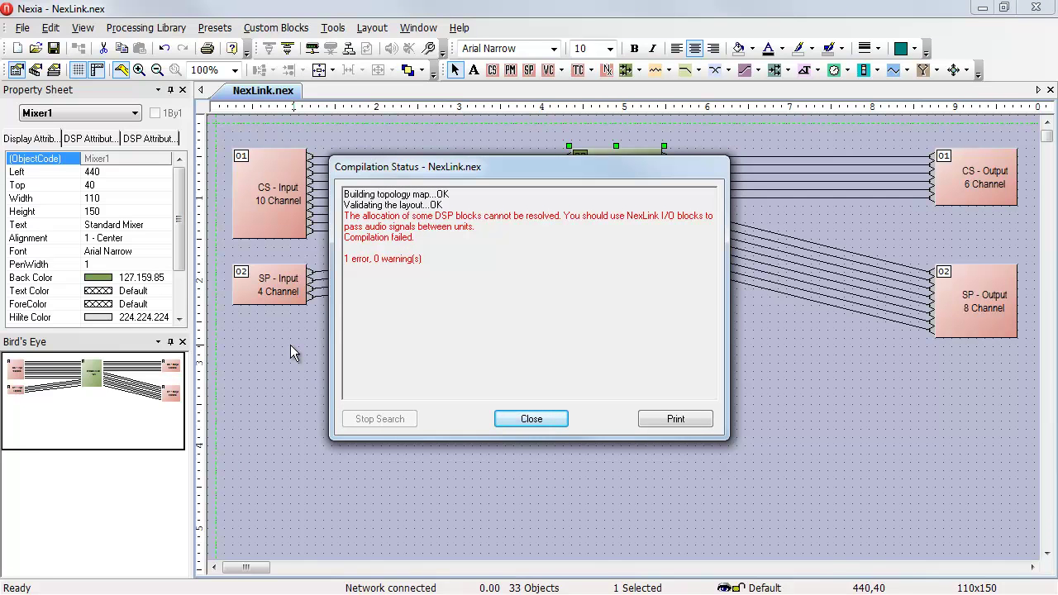
{"action": "left_click", "coordinate": [531, 419]}
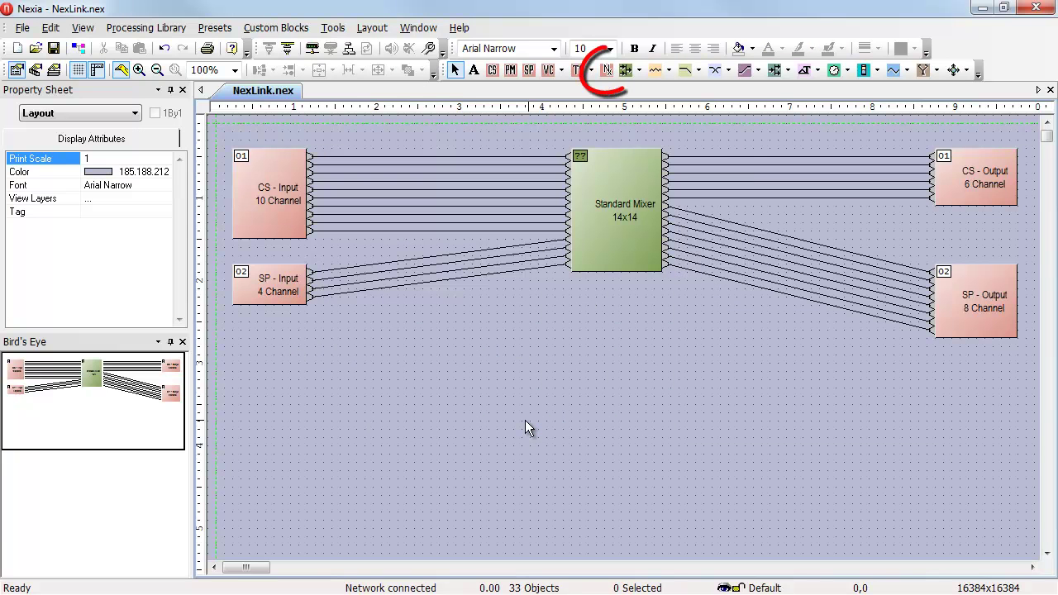
Place a NexLink pair below the mixer, transmitting unit 2 and receiving unit 1.
{"action": "left_click", "coordinate": [607, 69]}
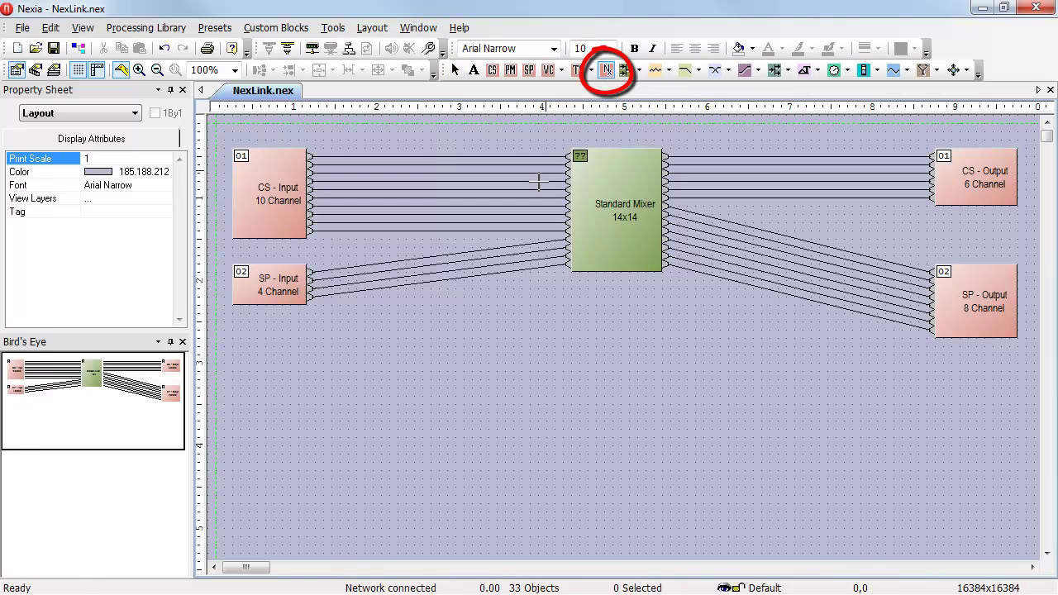
{"action": "left_click", "coordinate": [454, 320]}
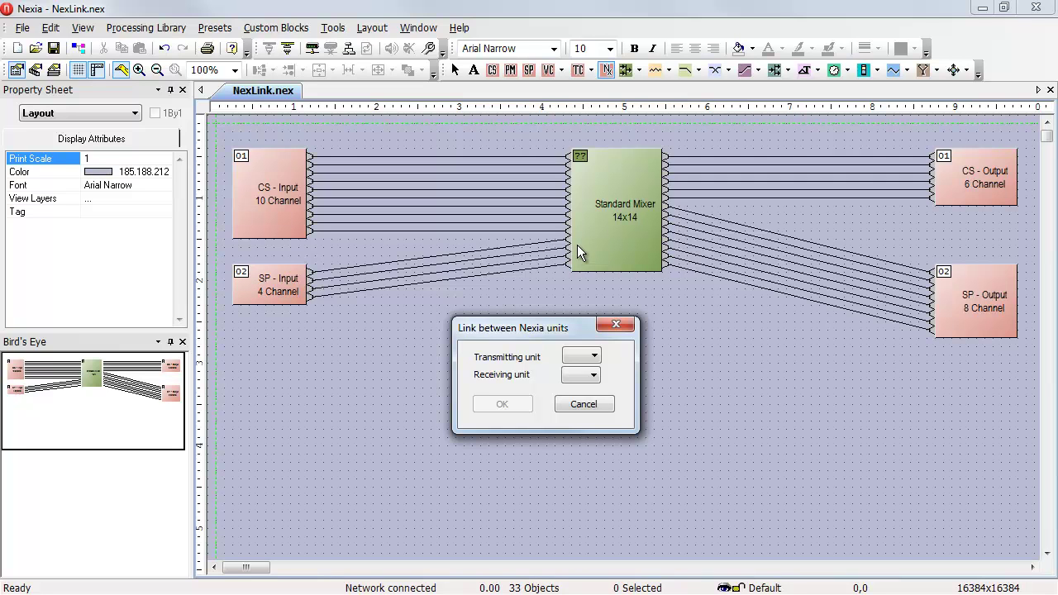
{"action": "left_click", "coordinate": [591, 358]}
{"action": "left_click", "coordinate": [579, 391]}
{"action": "left_click", "coordinate": [587, 376]}
{"action": "left_click", "coordinate": [576, 400]}
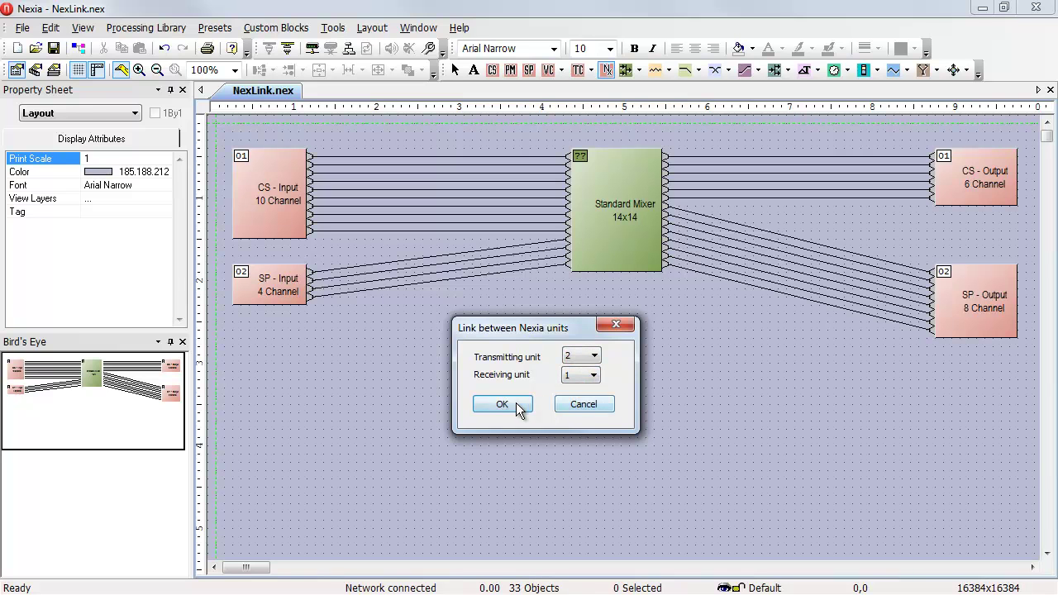
{"action": "left_click", "coordinate": [501, 404]}
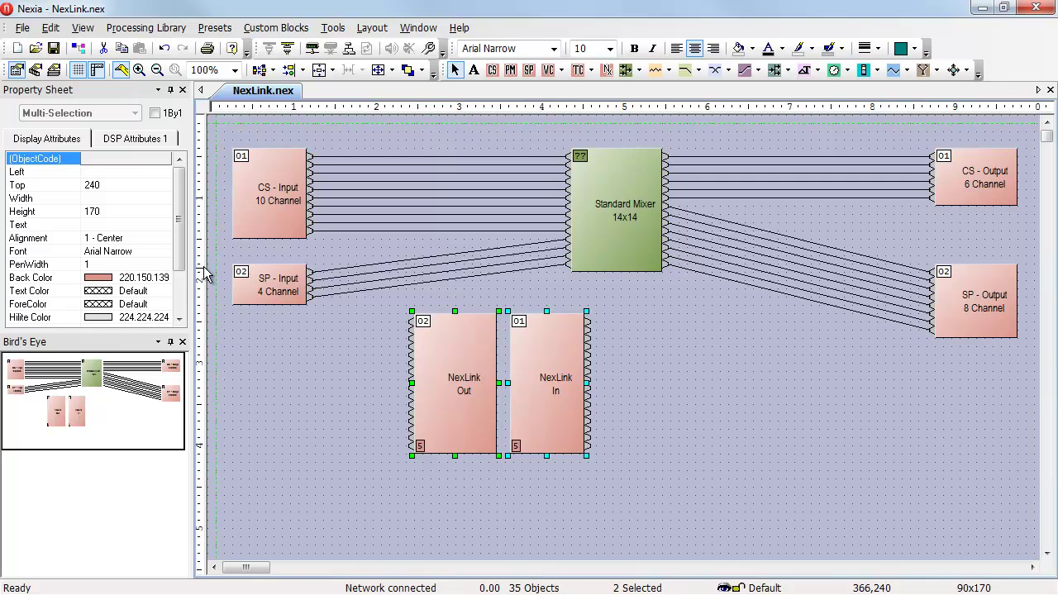
Replace 'Out' with '2-1' in the NexLink blocks' Text property, giving 'NexLink 2-1'.
{"action": "left_click", "coordinate": [135, 228]}
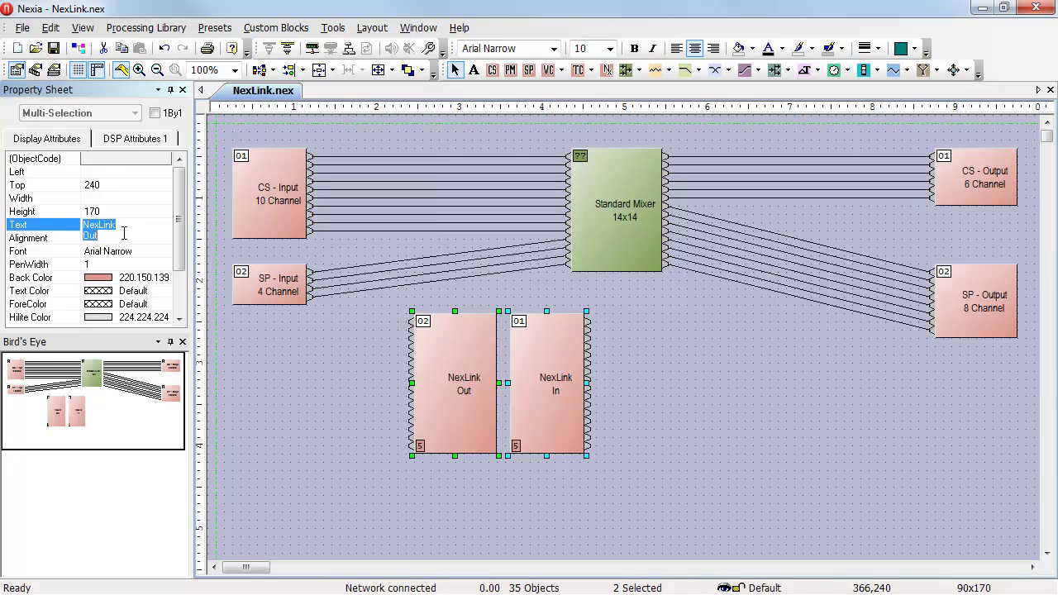
{"action": "left_click", "coordinate": [124, 237]}
{"action": "key", "text": "BackSpace"}
{"action": "key", "text": "BackSpace"}
{"action": "type", "text": "2-1"}
{"action": "left_click", "coordinate": [284, 326]}
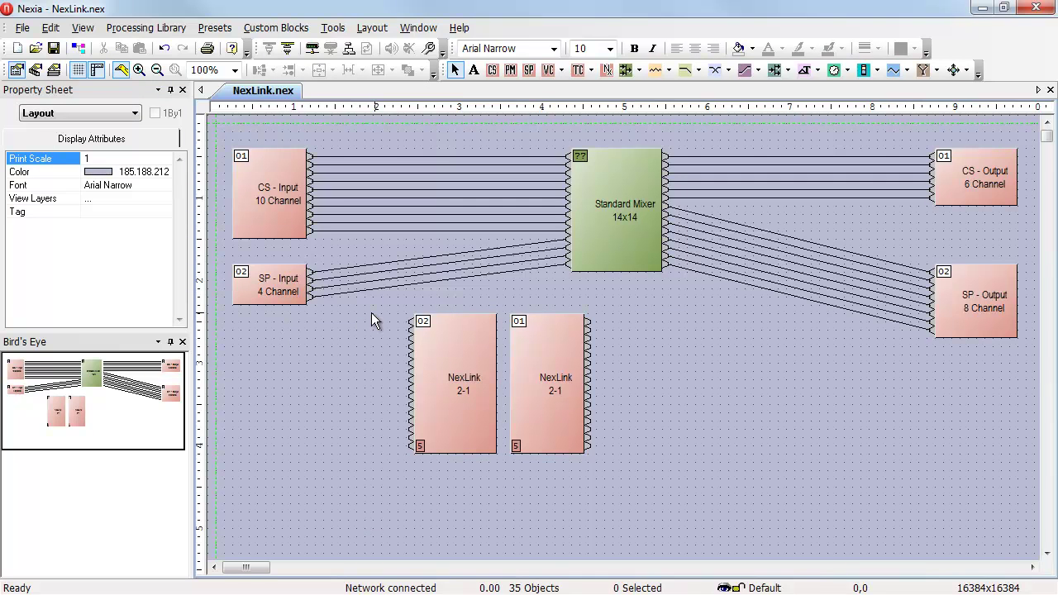
Delete the SP input's direct mixer wires and route it through NexLink 2-1 into the mixer.
{"action": "left_click_drag", "start_coordinate": [371, 312], "coordinate": [408, 323]}
{"action": "key", "text": "Delete"}
{"action": "left_click_drag", "start_coordinate": [471, 349], "coordinate": [395, 299]}
{"action": "left_click_drag", "start_coordinate": [565, 385], "coordinate": [485, 335]}
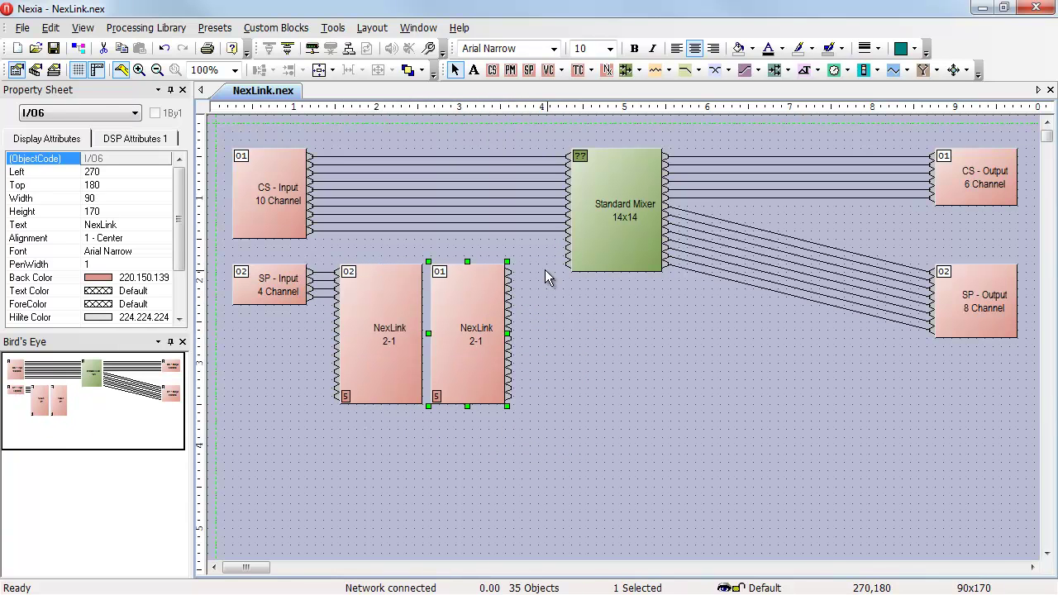
{"action": "left_click", "coordinate": [545, 269]}
{"action": "left_click_drag", "start_coordinate": [581, 239], "coordinate": [510, 278]}
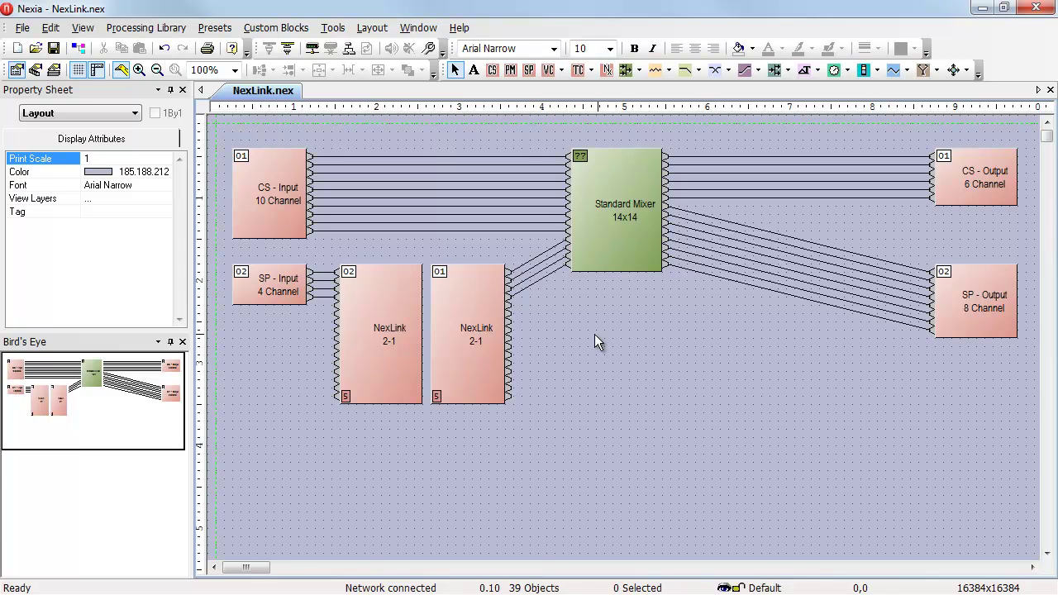
Place a second NexLink pair, transmitting unit 1 and receiving unit 2.
{"action": "left_click", "coordinate": [607, 71]}
{"action": "left_click", "coordinate": [635, 258]}
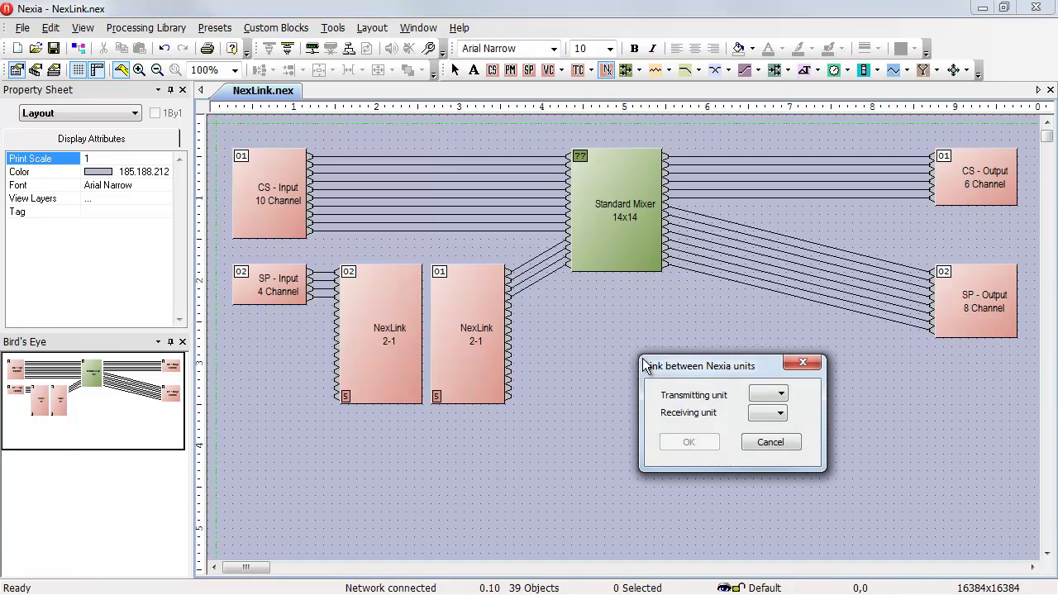
{"action": "left_click", "coordinate": [773, 395]}
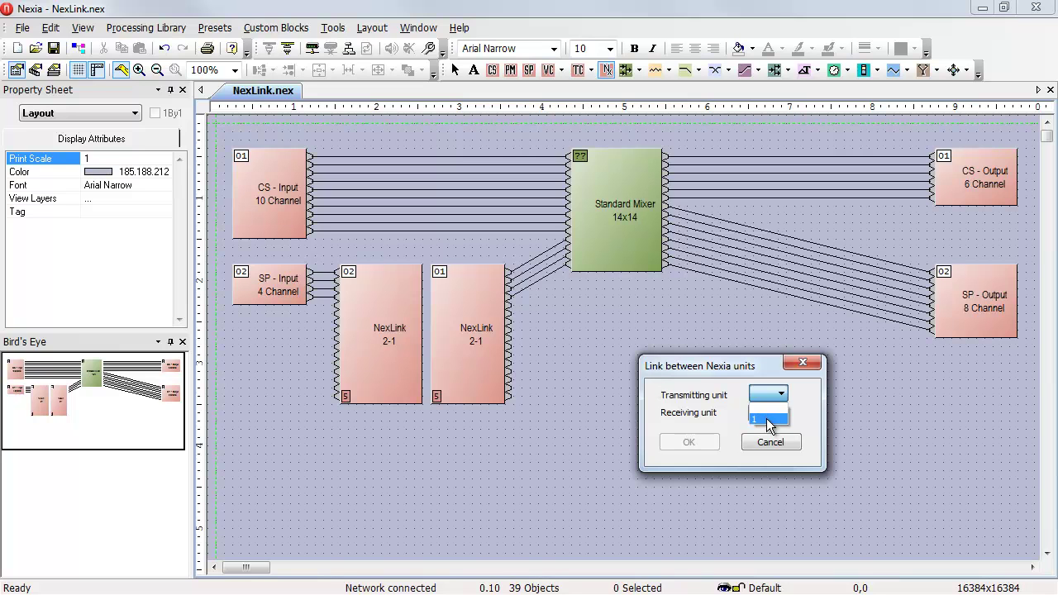
{"action": "left_click", "coordinate": [769, 419]}
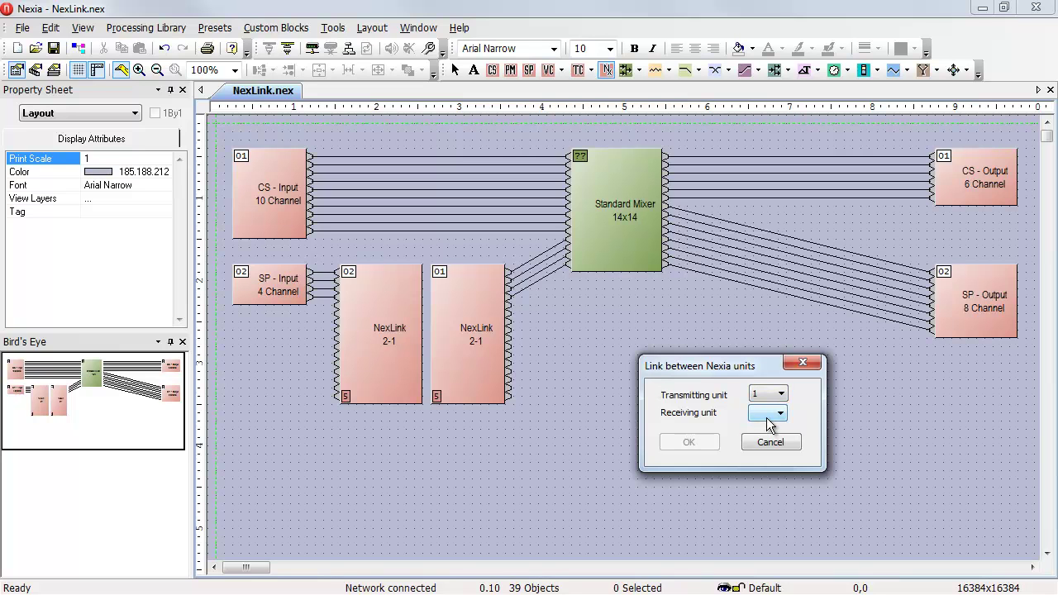
{"action": "left_click", "coordinate": [769, 418]}
{"action": "left_click", "coordinate": [767, 438]}
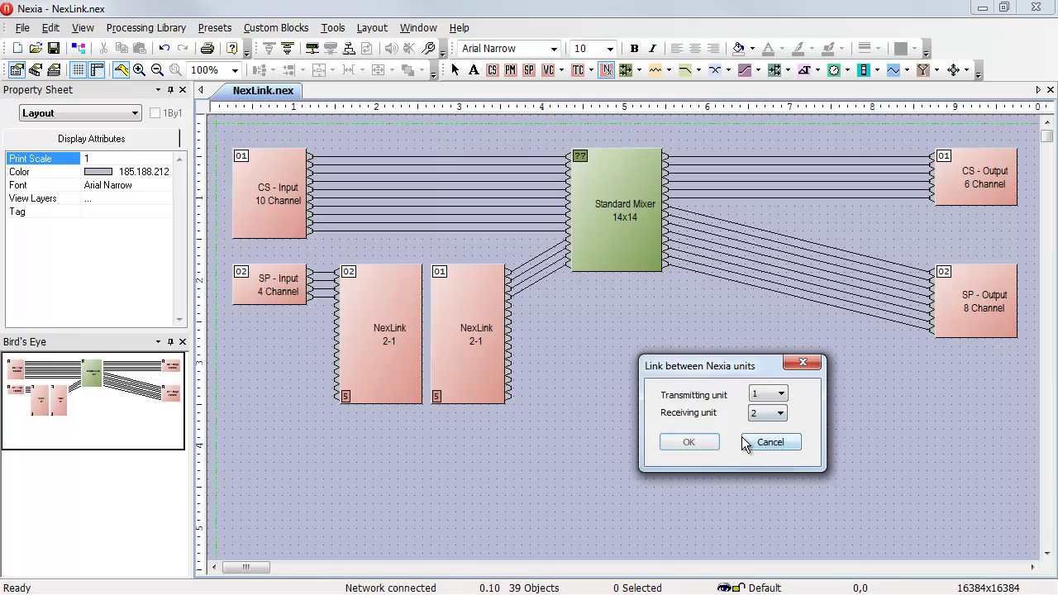
{"action": "left_click", "coordinate": [691, 444]}
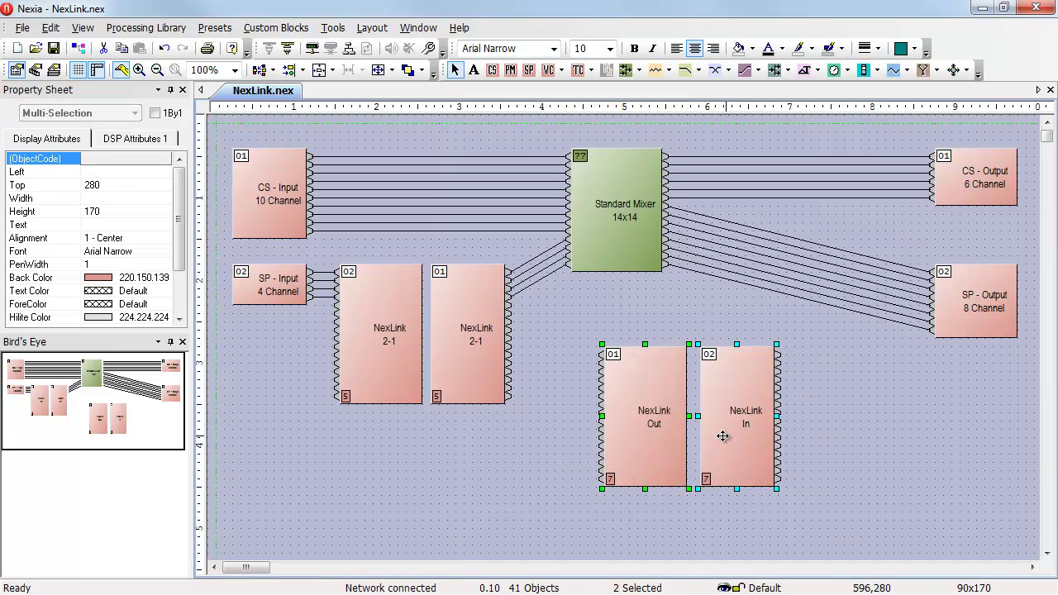
Change the second pair's Text label from 'Out' to 'NexLink 1-2'.
{"action": "left_click", "coordinate": [153, 225]}
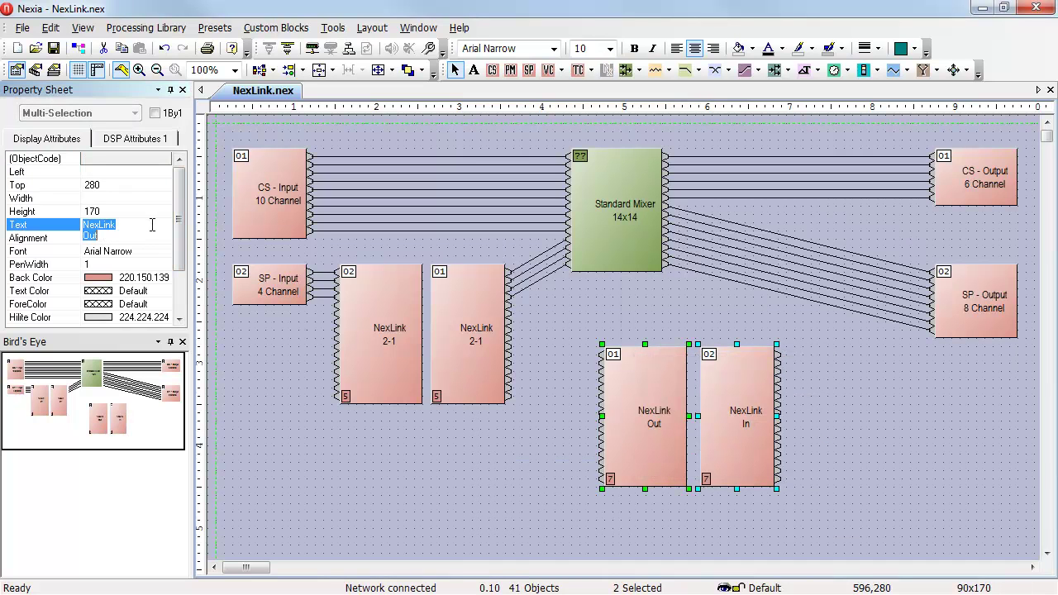
{"action": "left_click", "coordinate": [143, 237]}
{"action": "key", "text": "BackSpace"}
{"action": "key", "text": "BackSpace"}
{"action": "key", "text": "BackSpace"}
{"action": "type", "text": "1-2"}
{"action": "left_click", "coordinate": [445, 454]}
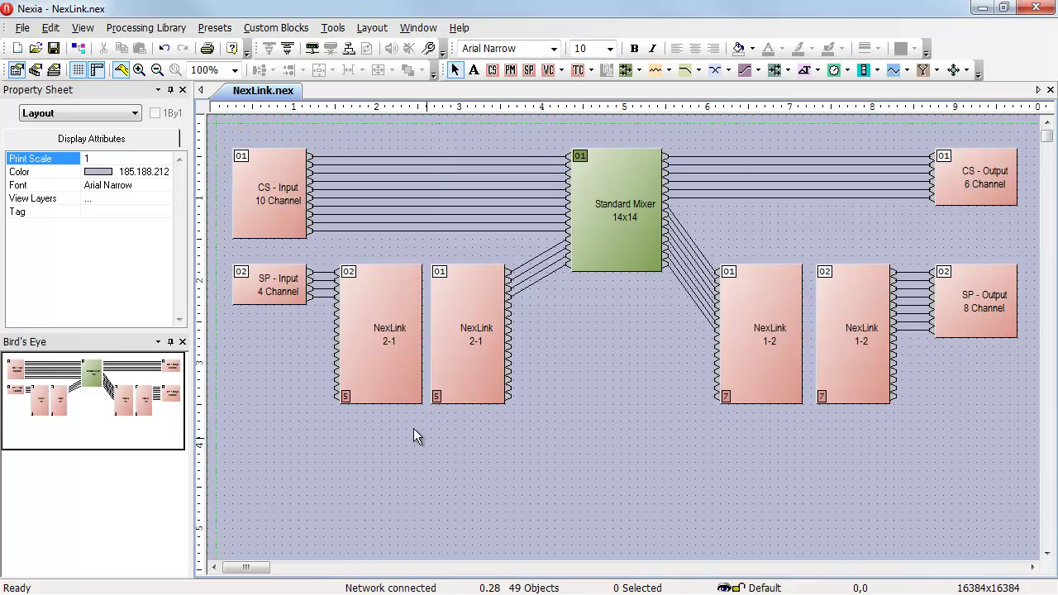
Compile the design, close the success report, then narrow and realign the NexLink 2-1 blocks.
{"action": "left_click", "coordinate": [79, 48]}
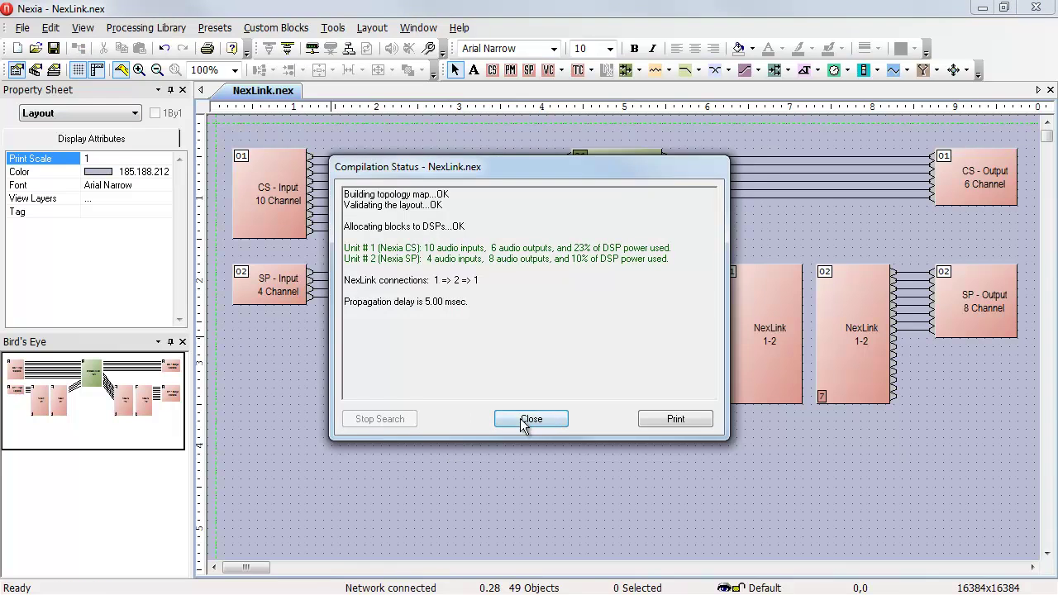
{"action": "left_click", "coordinate": [559, 428]}
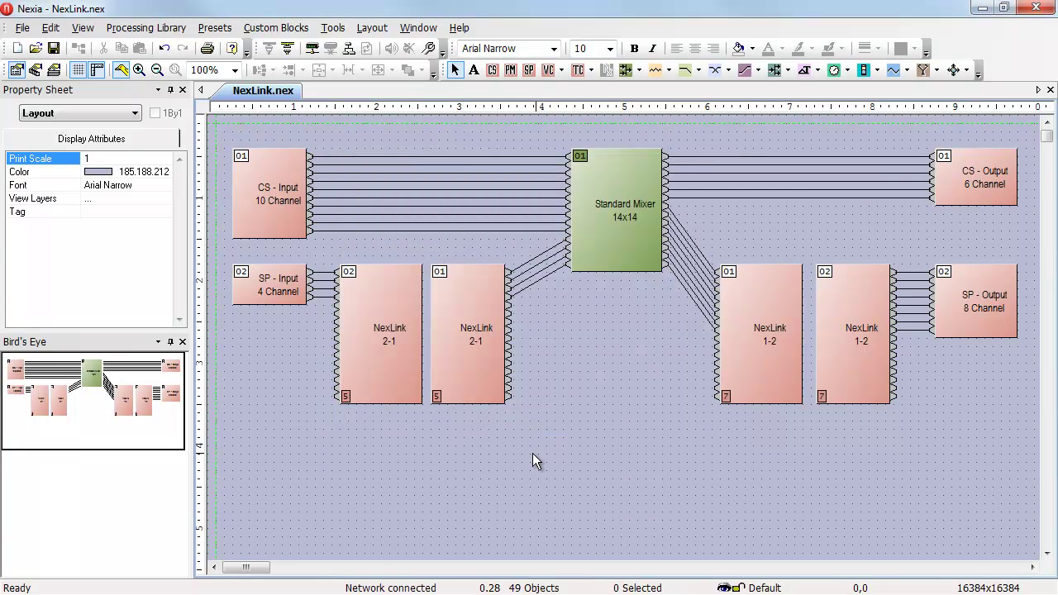
{"action": "left_click", "coordinate": [407, 347]}
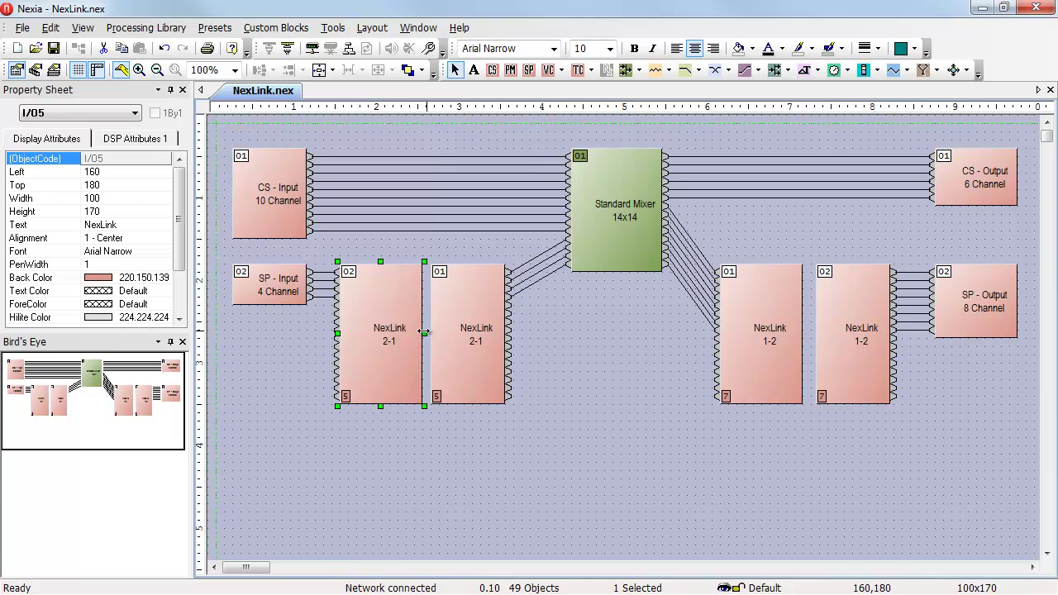
{"action": "left_click_drag", "start_coordinate": [424, 333], "coordinate": [453, 334]}
{"action": "left_click", "coordinate": [467, 341]}
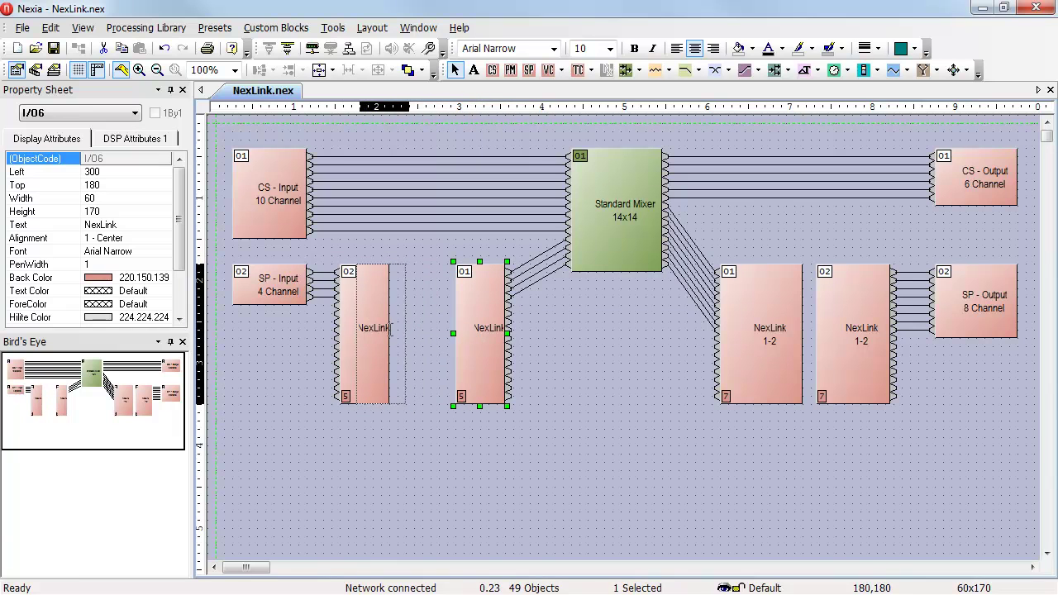
{"action": "left_click_drag", "start_coordinate": [384, 331], "coordinate": [385, 331]}
{"action": "left_click", "coordinate": [471, 413]}
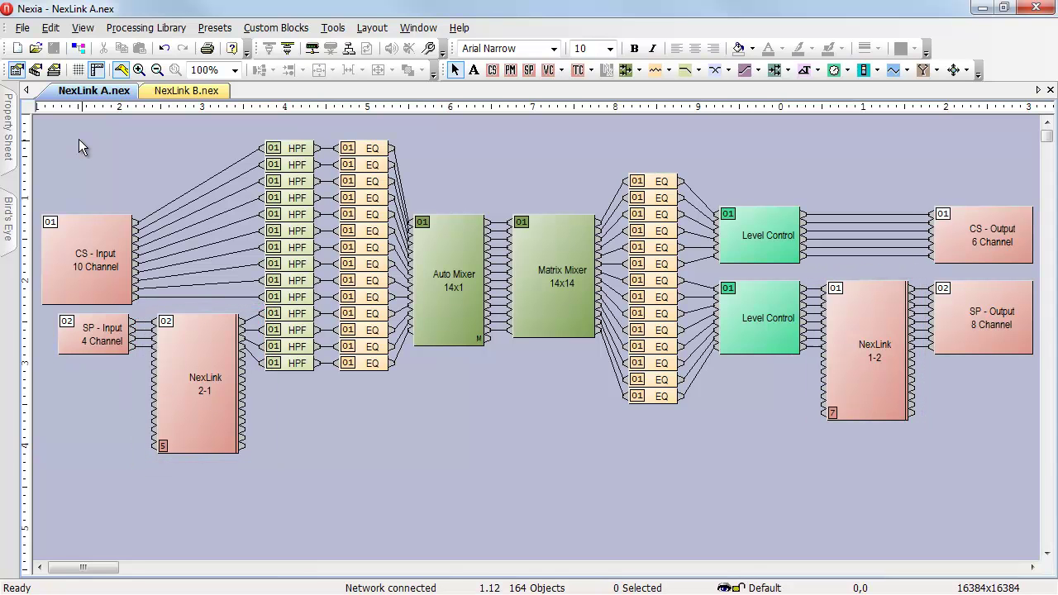
{"action": "key", "text": "ctrl+Tab"}
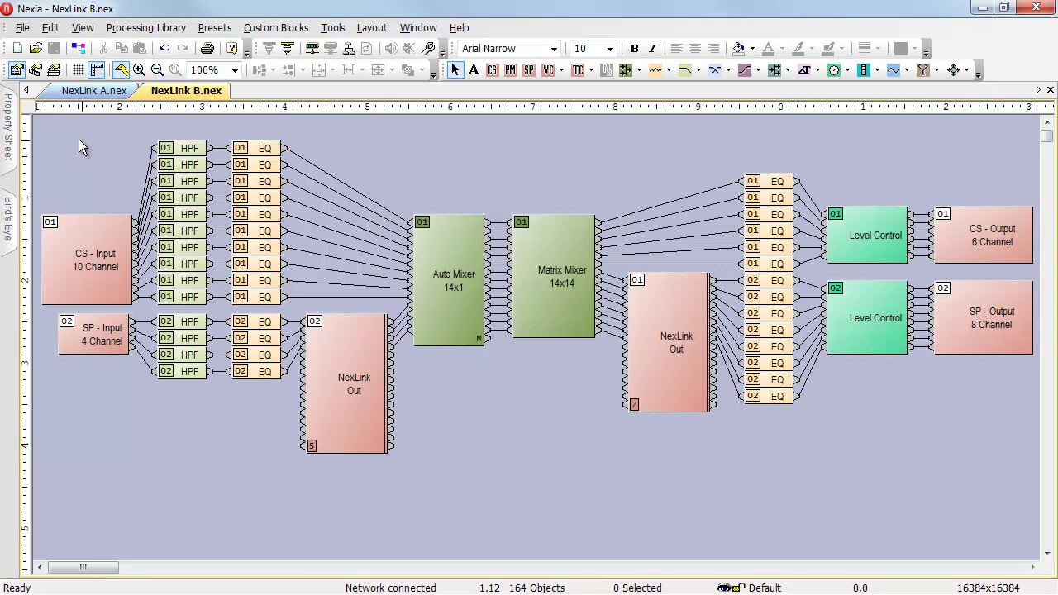
{"action": "key", "text": "ctrl+Tab"}
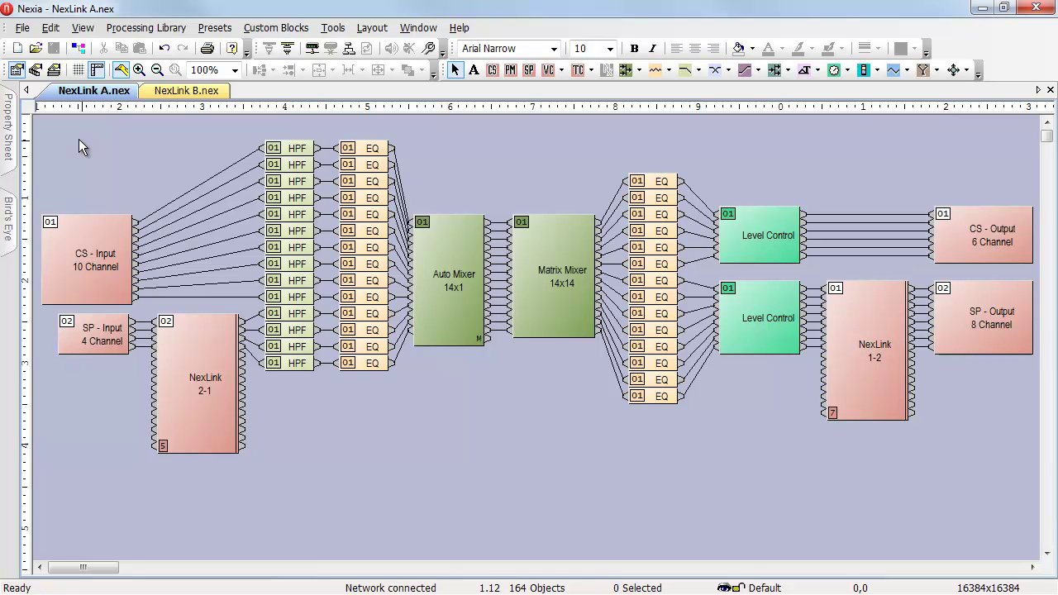
{"action": "left_click", "coordinate": [79, 48]}
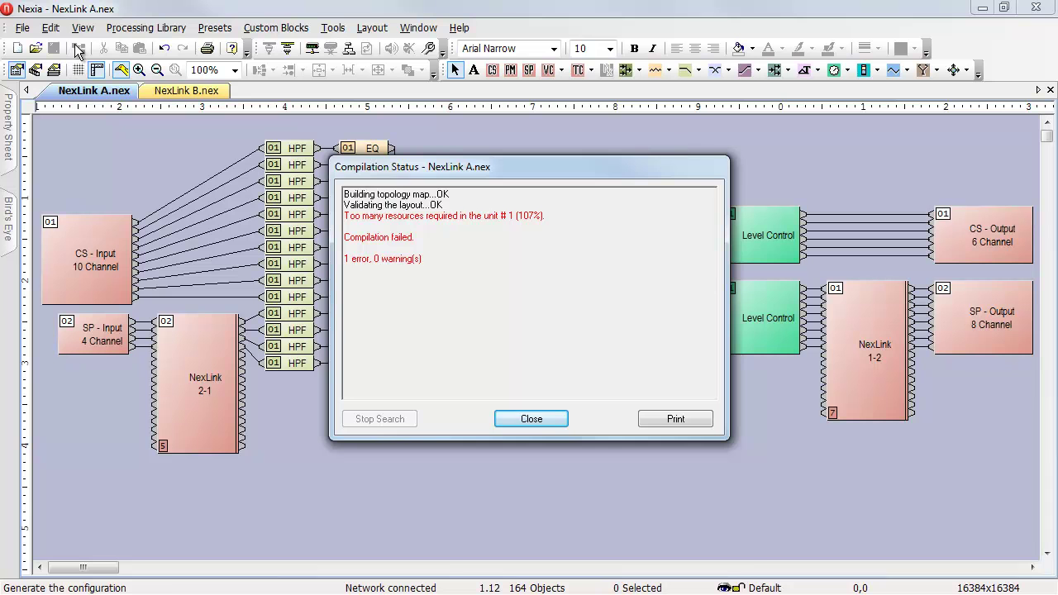
{"action": "left_click", "coordinate": [547, 422]}
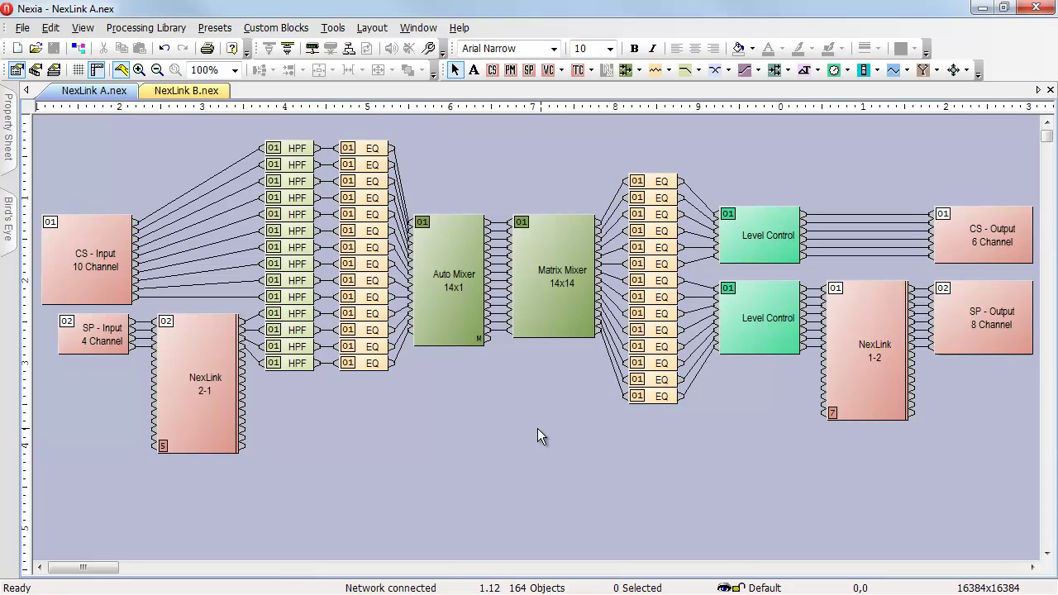
Switch to NexLink B.nex with Ctrl+Tab and compile it.
{"action": "key", "text": "ctrl+Tab"}
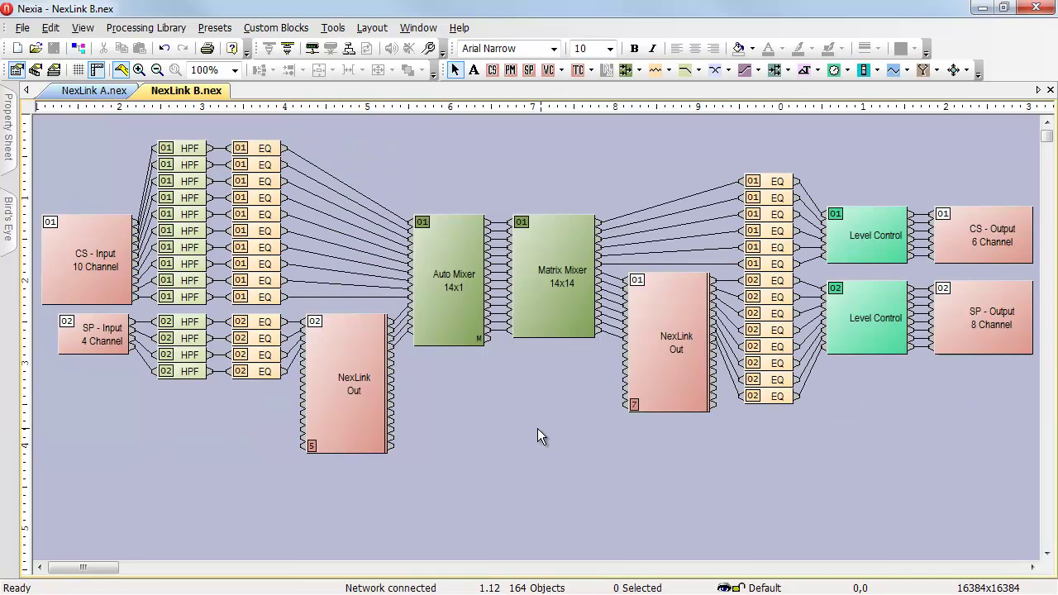
{"action": "left_click", "coordinate": [78, 48]}
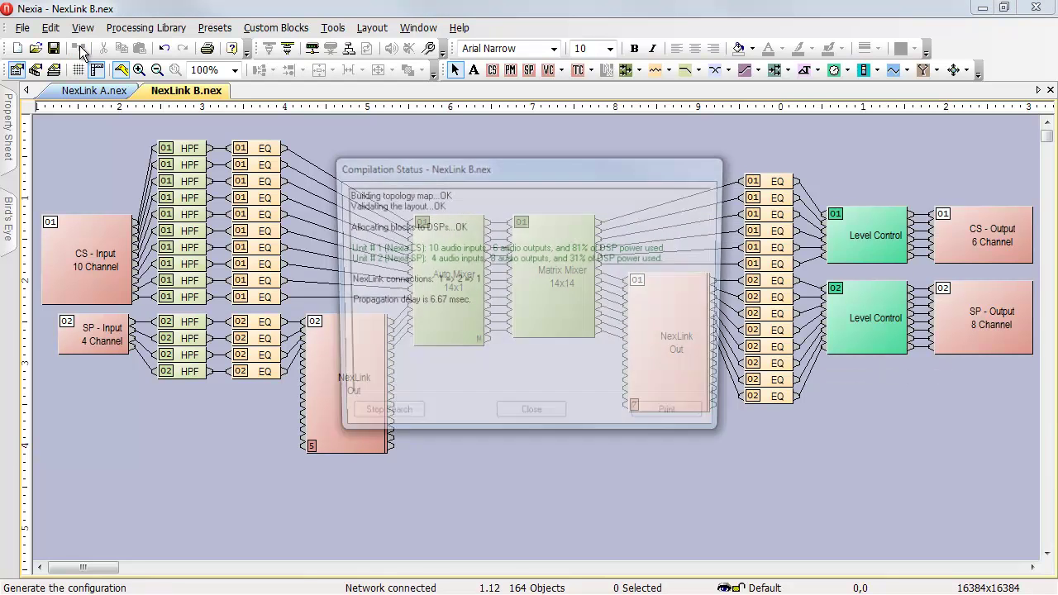